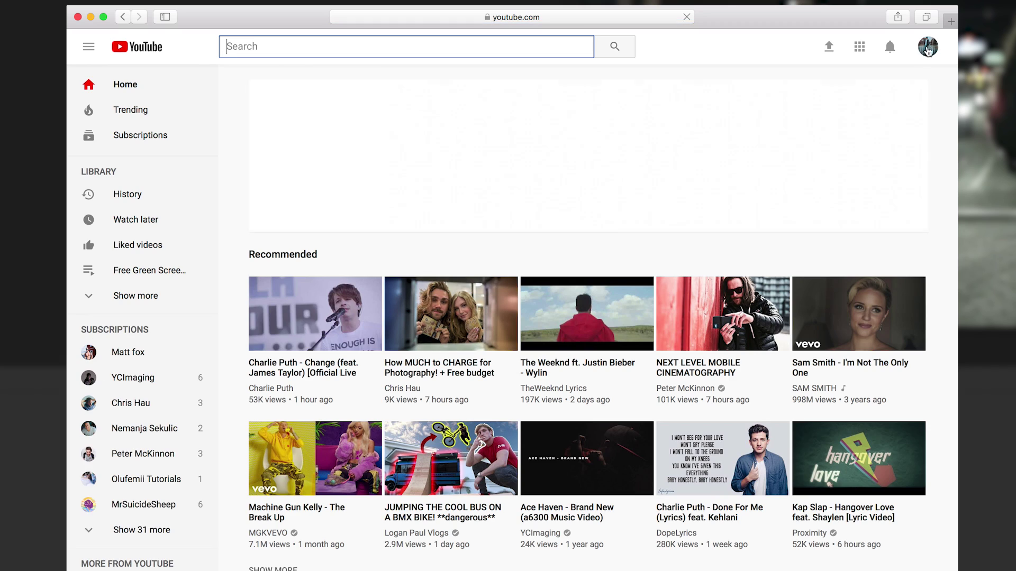
Step: Go to your own YouTube channel from the account menu and show its uploaded videos
left_click(927, 46)
scroll(824, 129, "down", 3)
left_click(921, 44)
left_click(885, 81)
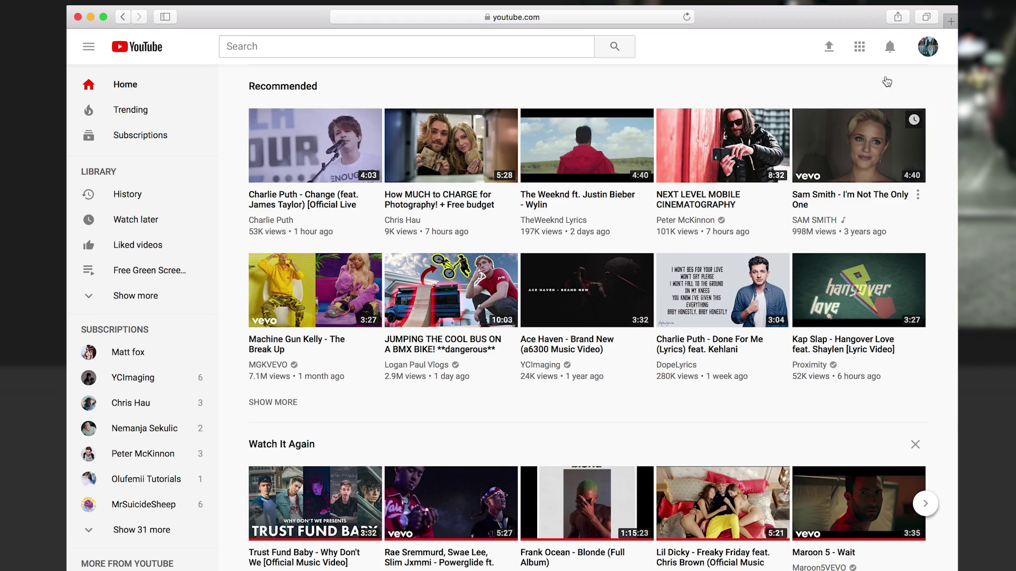
left_click(382, 259)
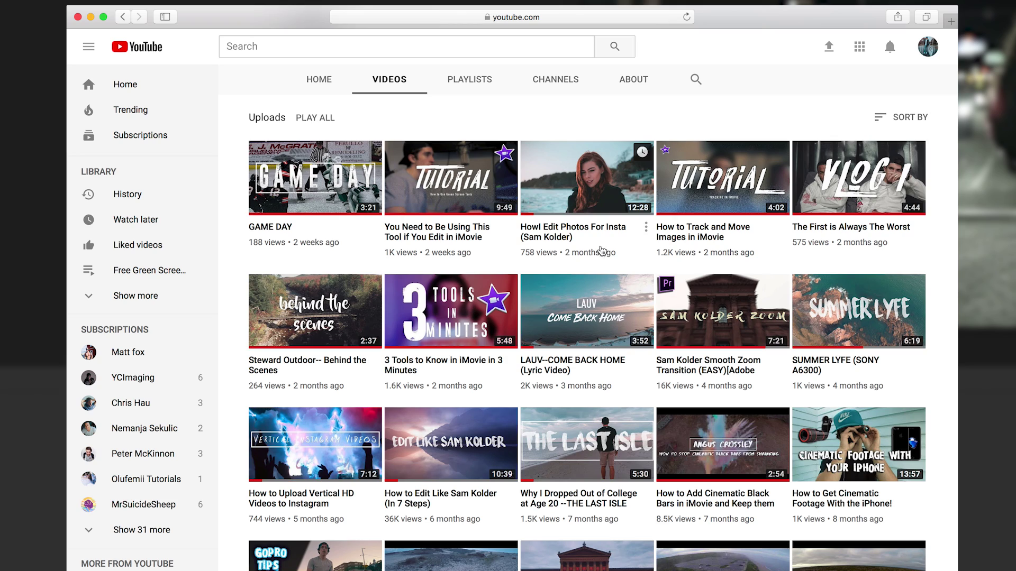
Step: Play the iMovie Basics 2017 video and pause it at 0:30
left_click(857, 555)
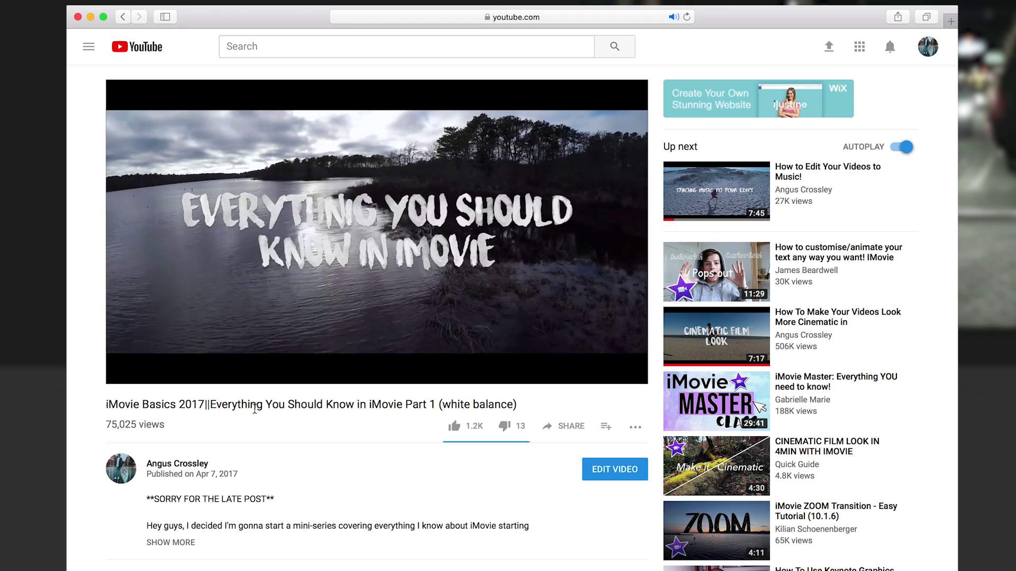
left_click(309, 292)
left_click(461, 234)
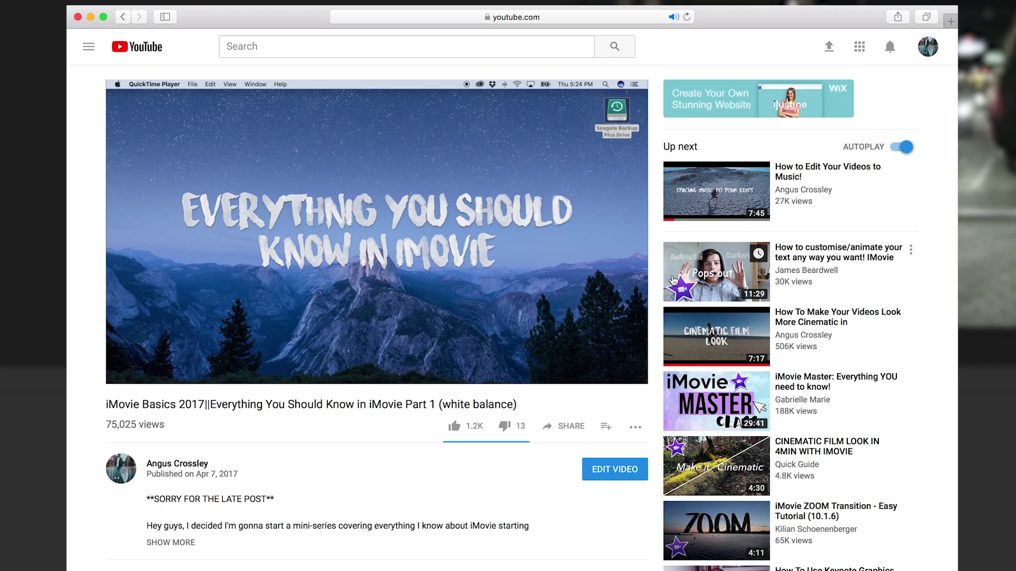
left_click(531, 238)
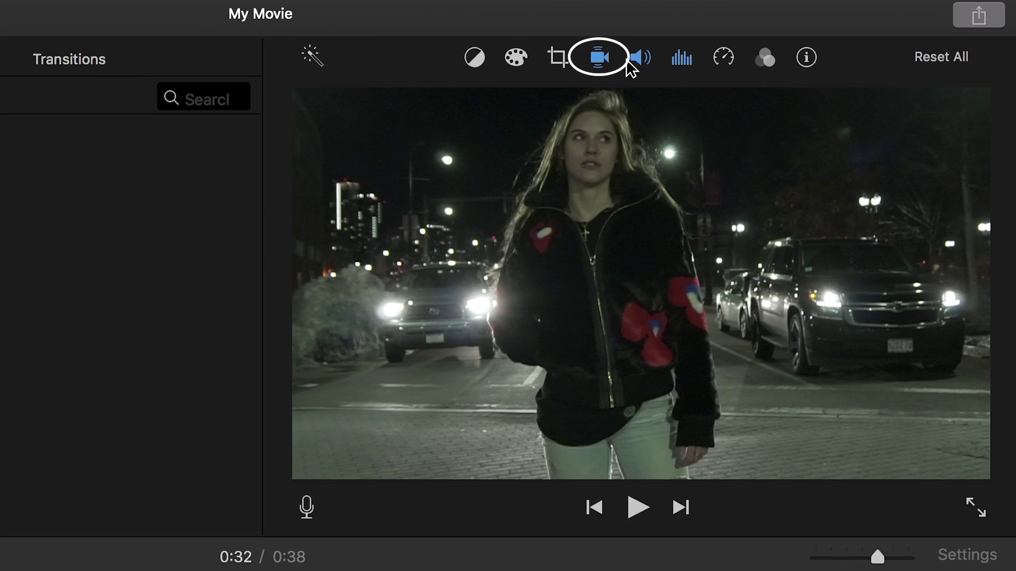
Step: Show the clip's stabilization settings, leaving Stabilize Shaky Video and Fix Rolling Shutter both unchecked
left_click(607, 68)
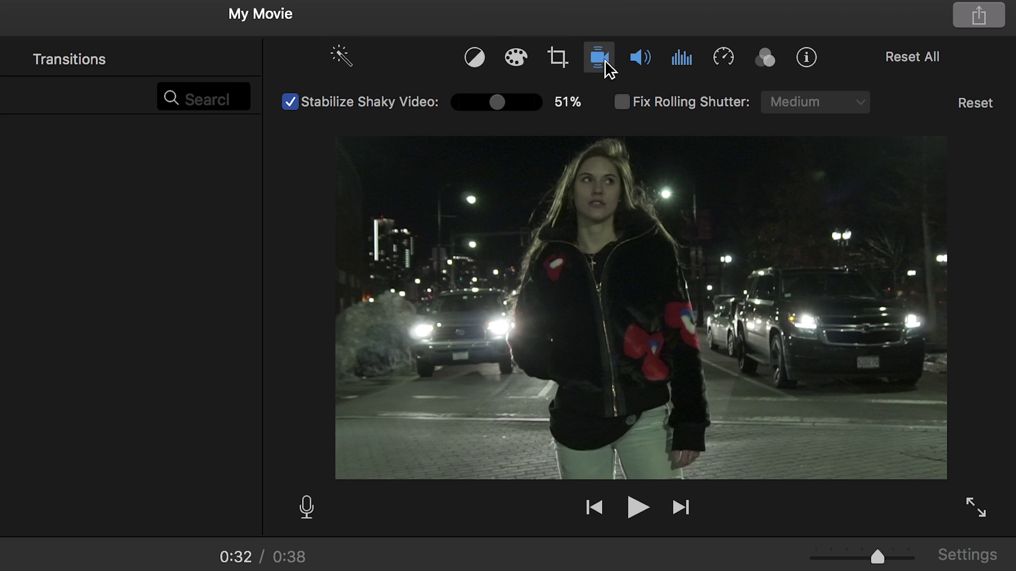
left_click(290, 101)
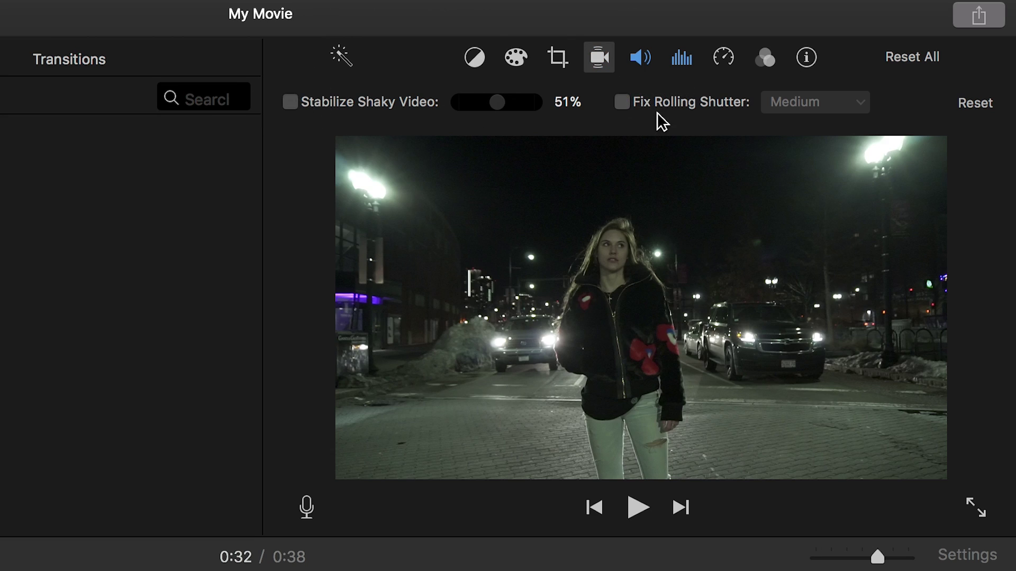
left_click(294, 102)
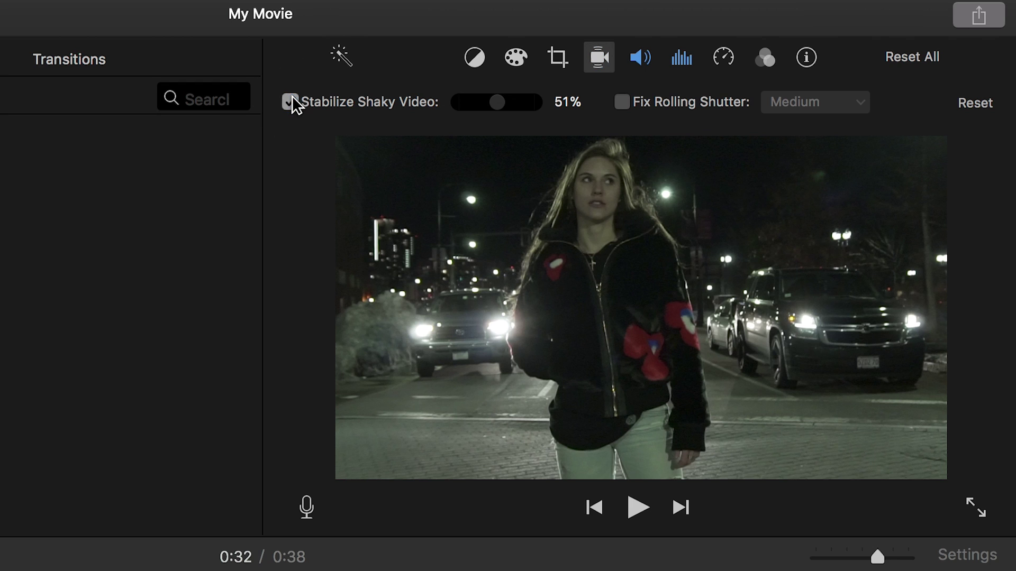
left_click(292, 102)
left_click(624, 106)
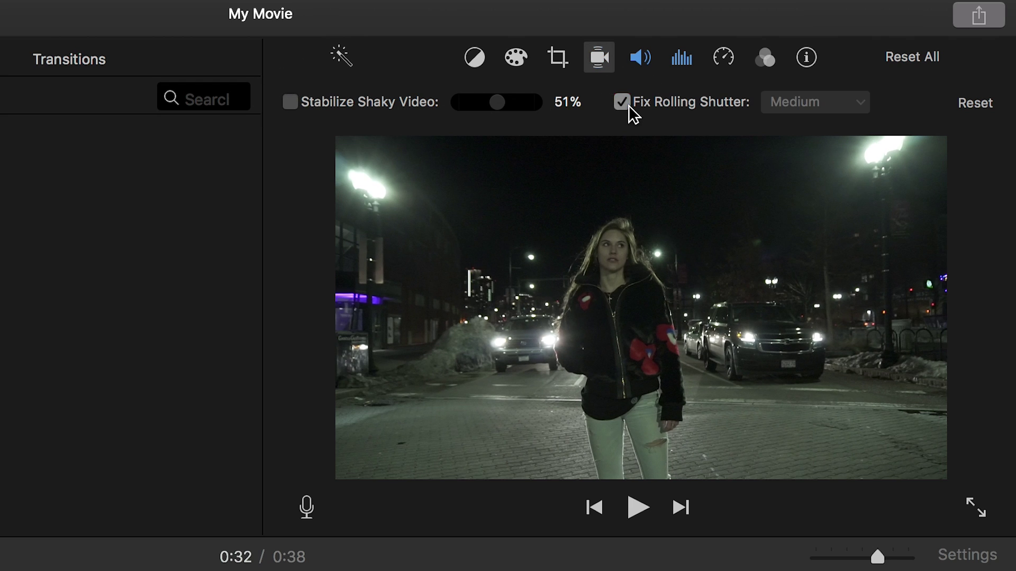
left_click(629, 107)
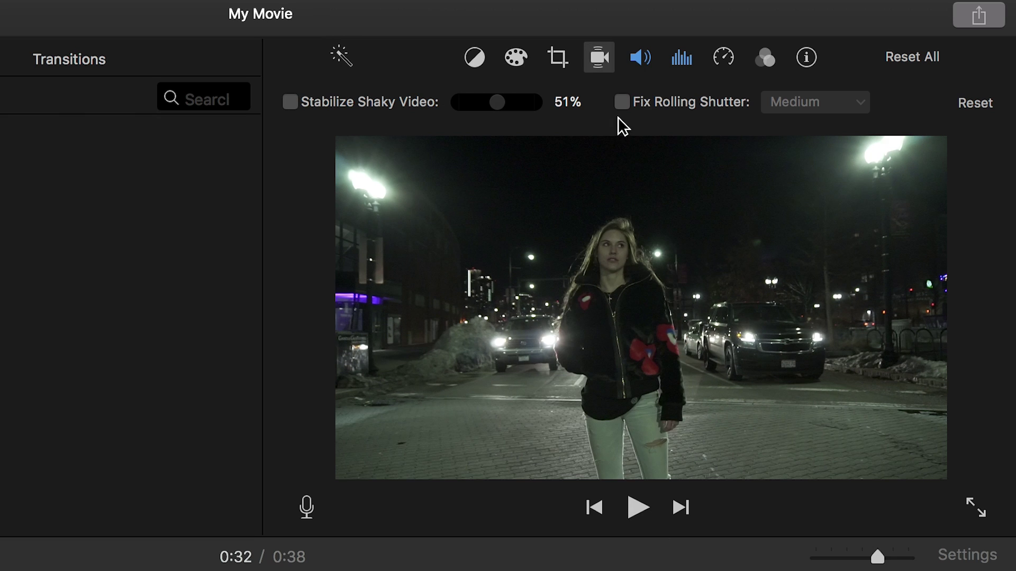
Step: Enable Fix Rolling Shutter at Medium strength and play the clip briefly to preview it
left_click(622, 103)
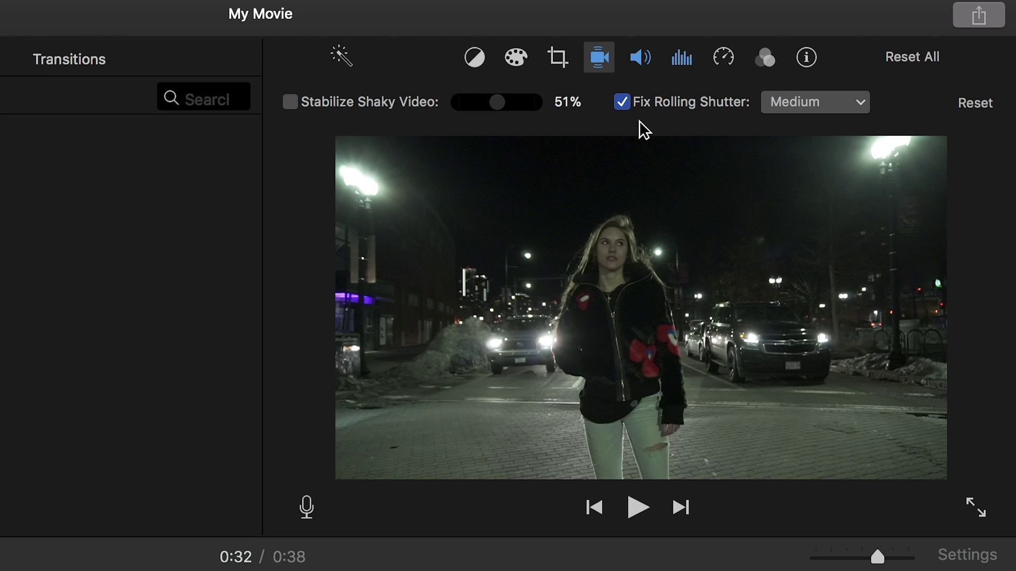
left_click(831, 106)
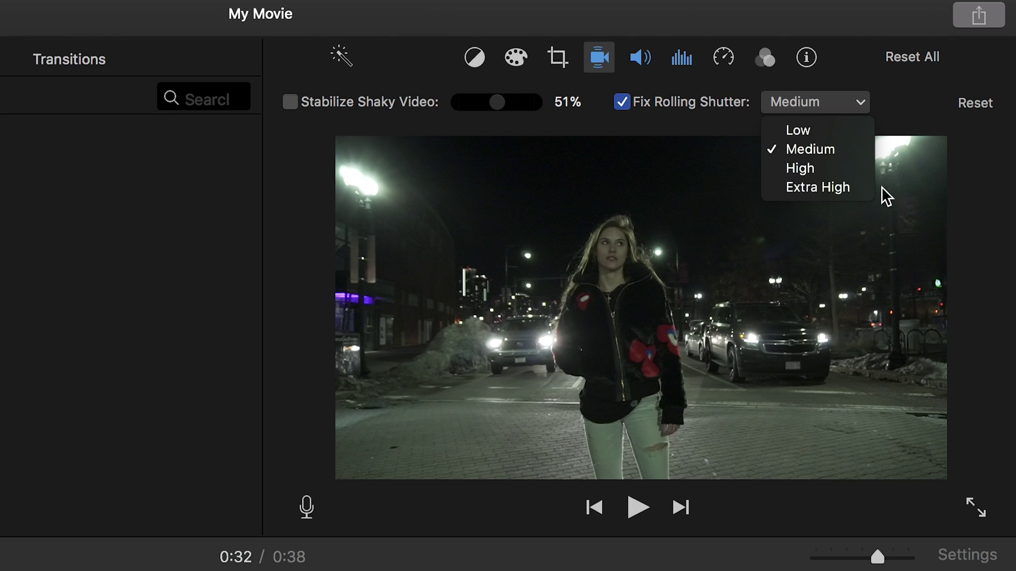
left_click(834, 154)
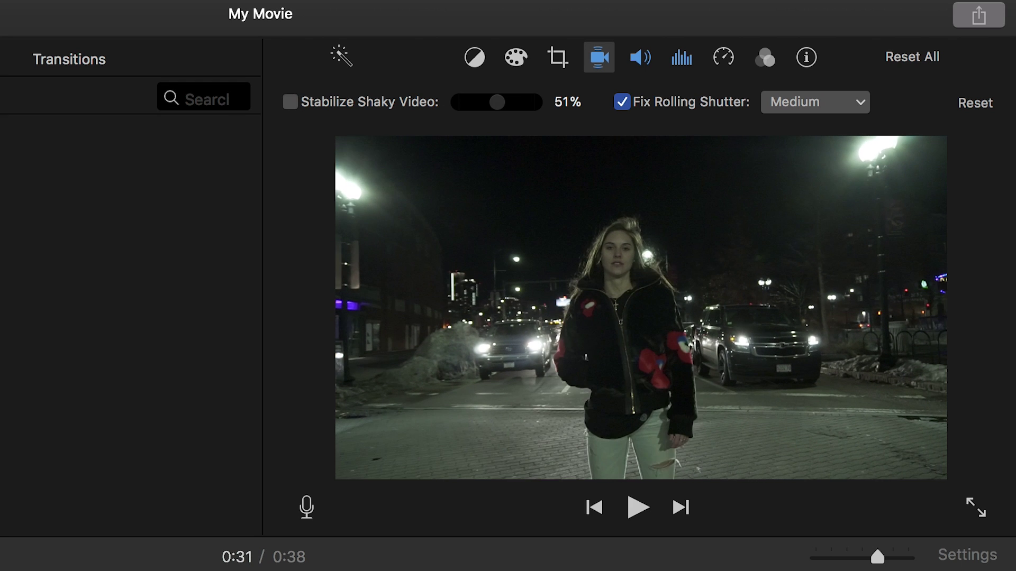
key("space")
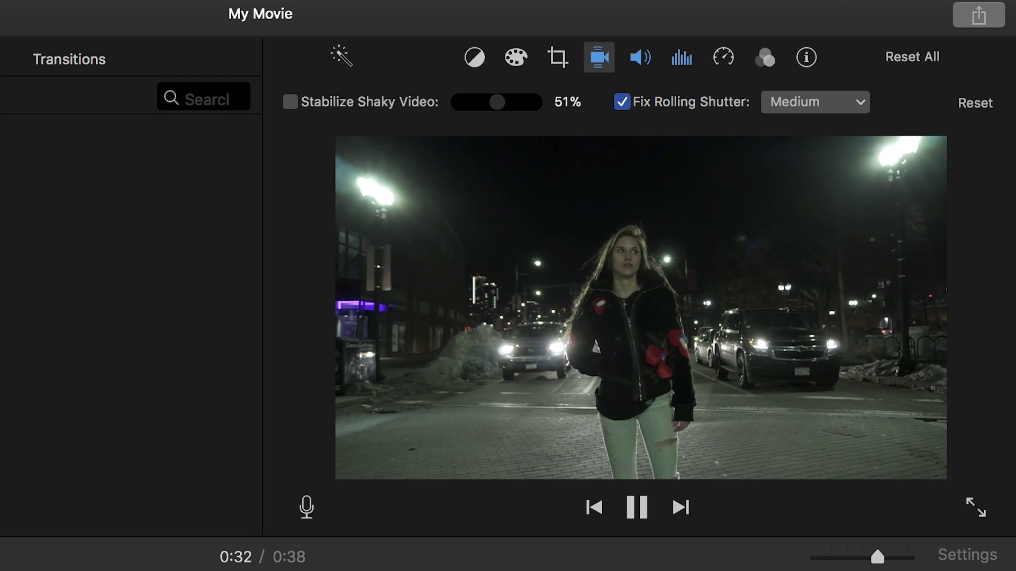
key("space")
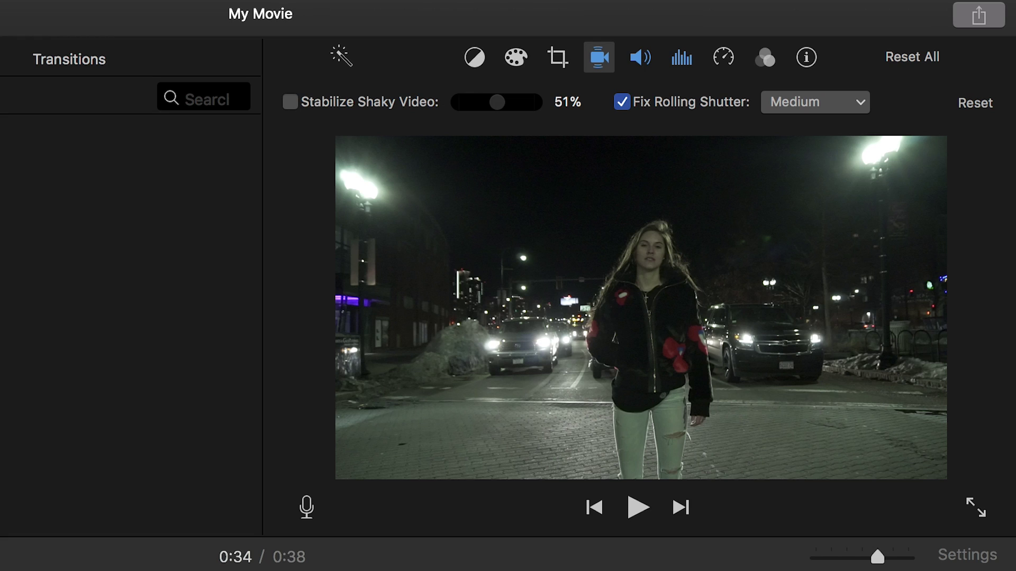
Step: Toggle Fix Rolling Shutter off, on, and off again, playing the clip to compare
left_click(623, 101)
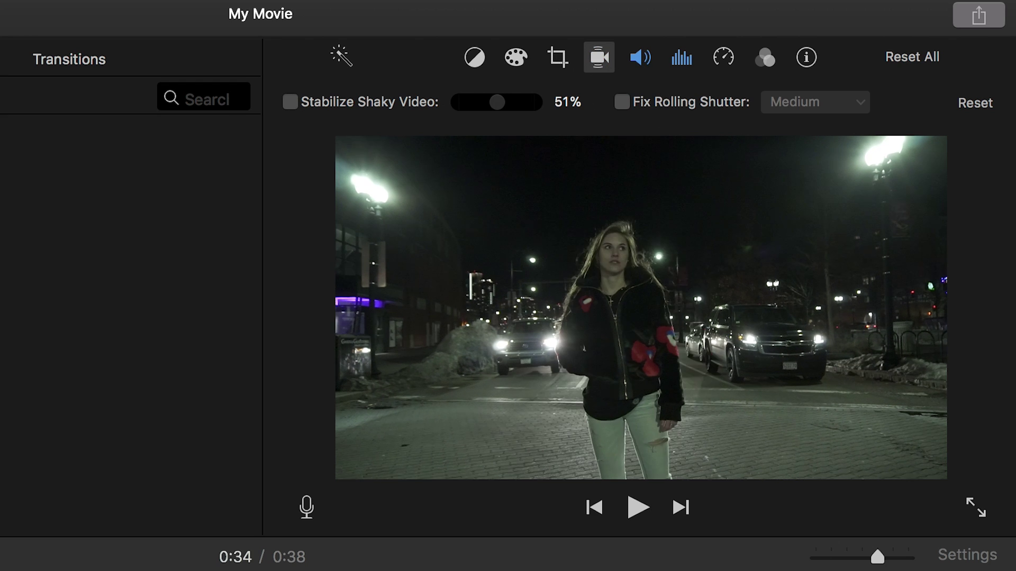
key("space")
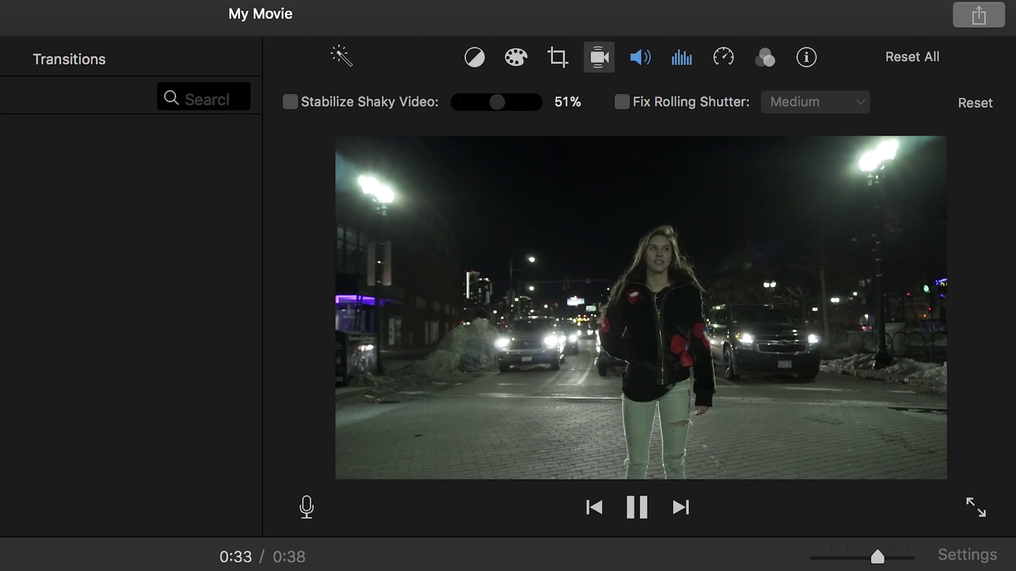
key("space")
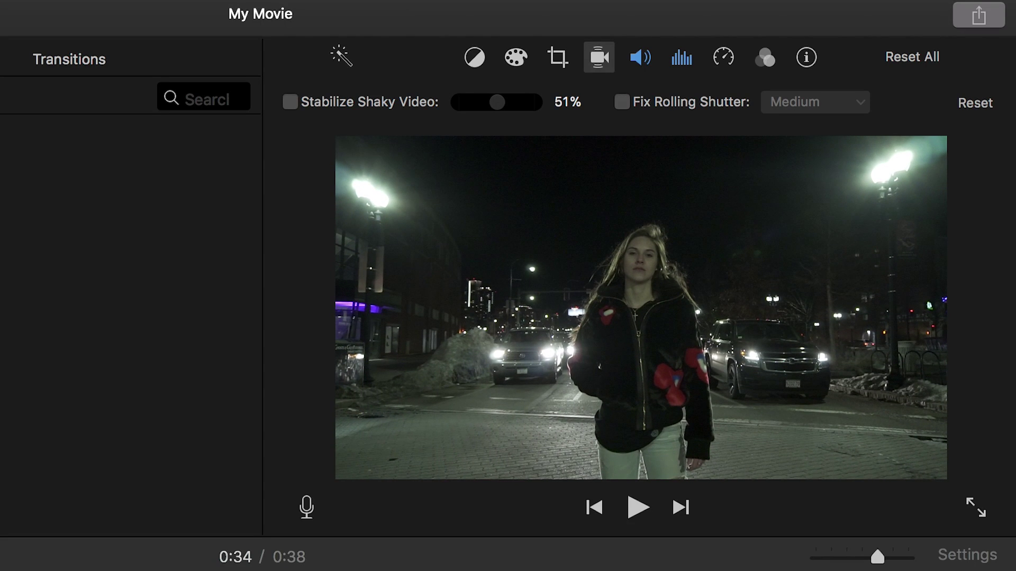
left_click(621, 102)
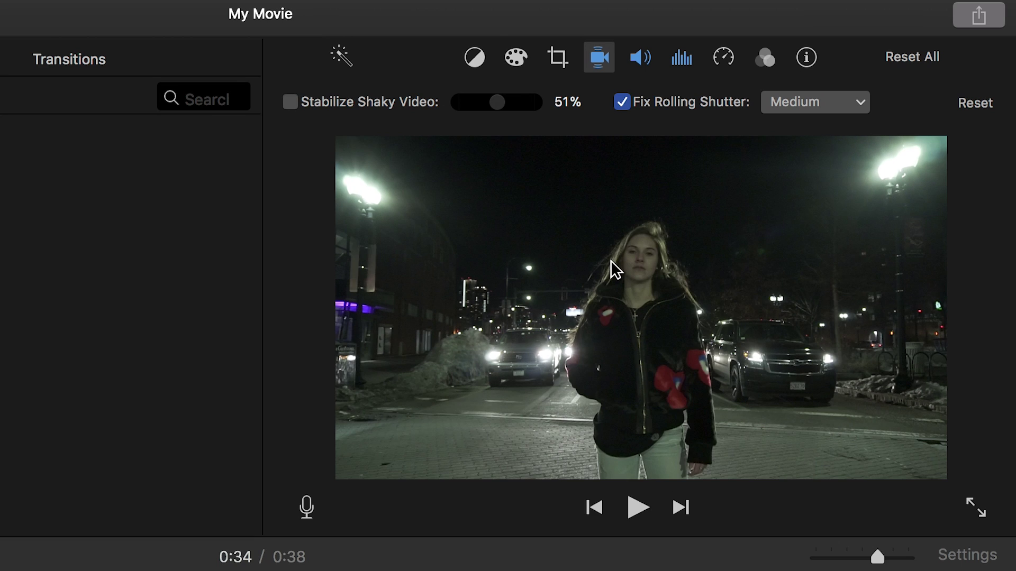
left_click(622, 102)
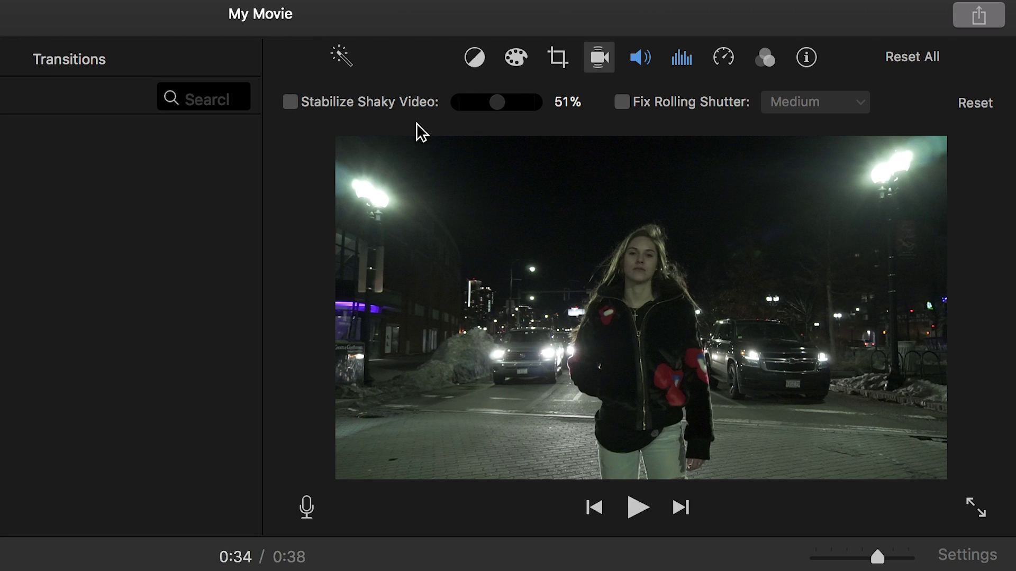
Step: Enable Stabilize Shaky Video, try strengths of 0% and about 26%, and play the result
left_click(291, 102)
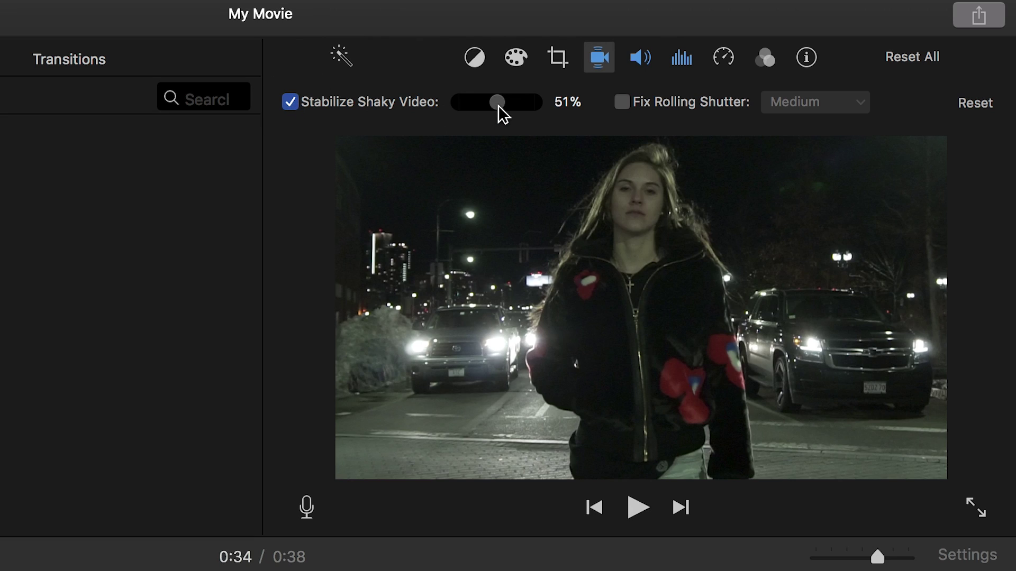
left_click_drag(497, 102, 464, 110)
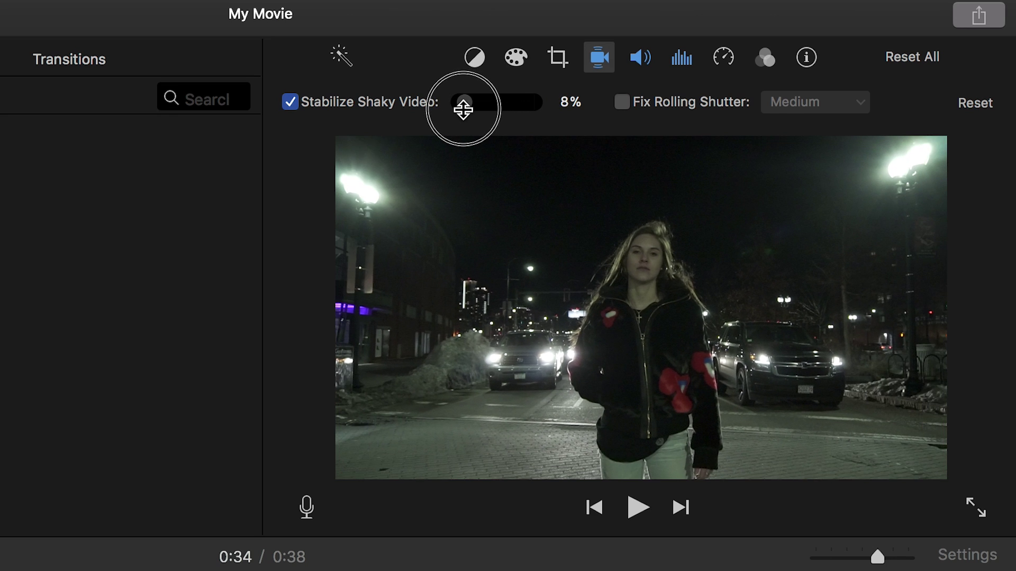
left_click_drag(464, 110, 488, 102)
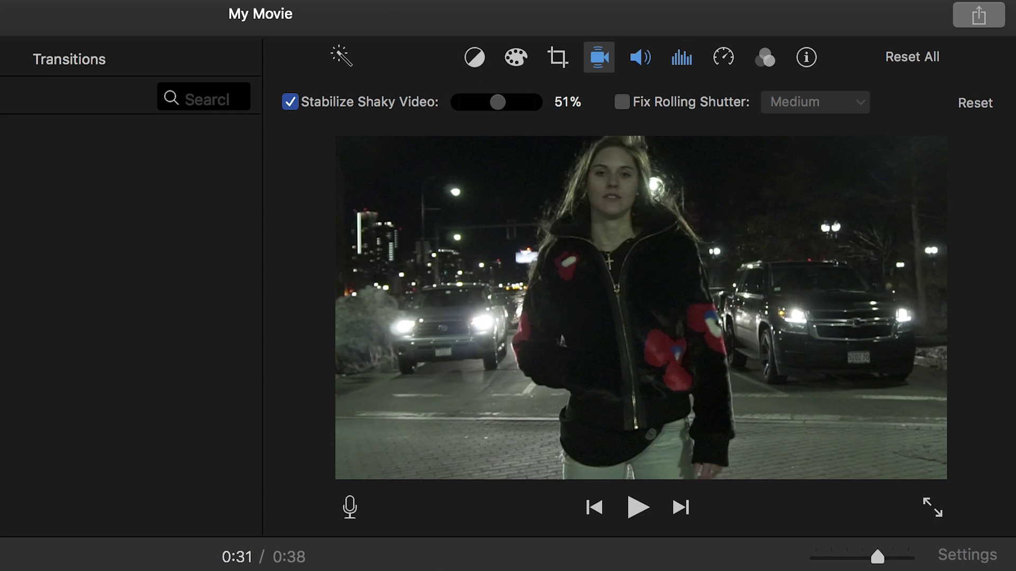
key("space")
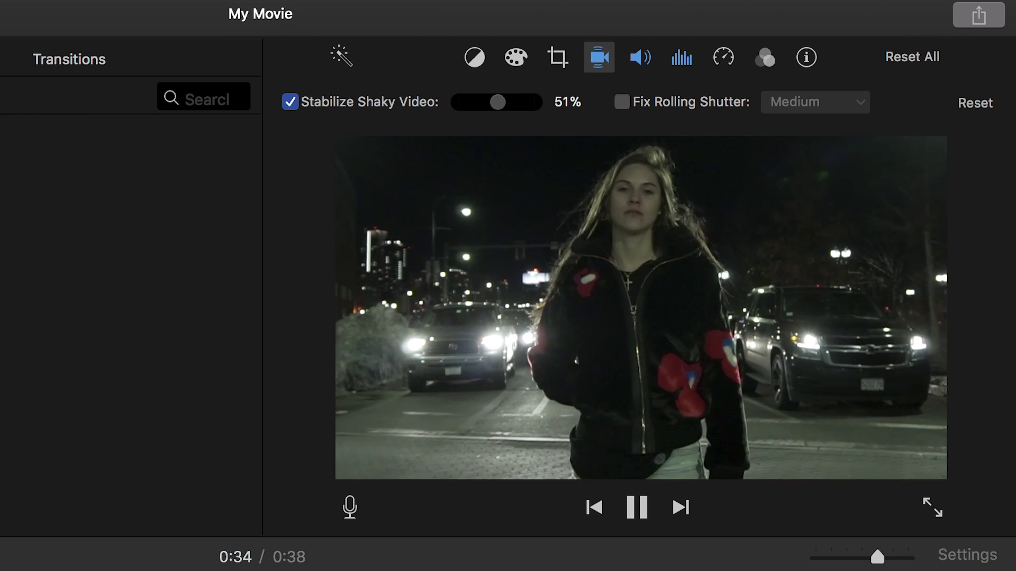
key("space")
Step: Turn Stabilize Shaky Video off and replay the clip from its start
left_click(289, 102)
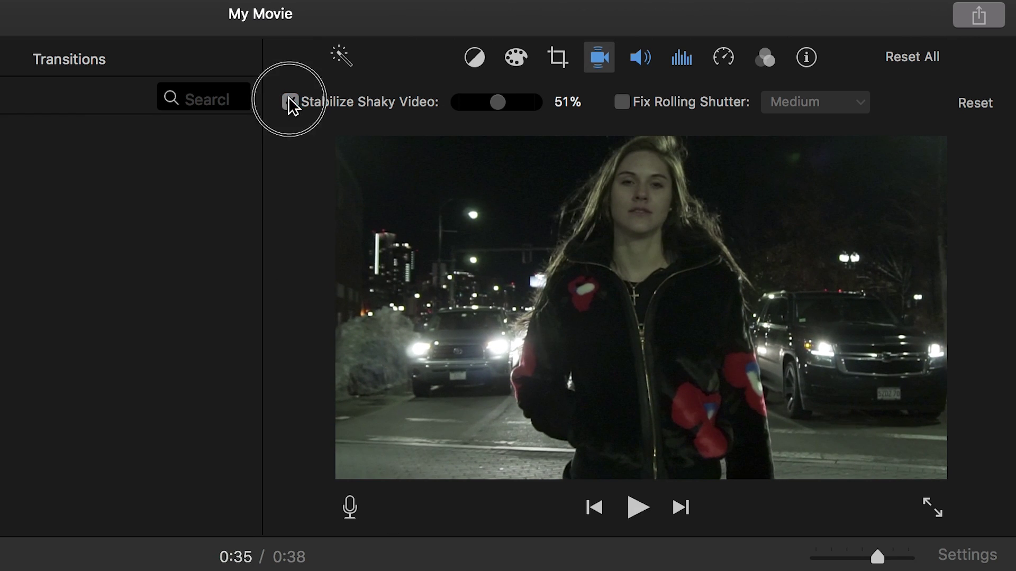
key("Up")
key("space")
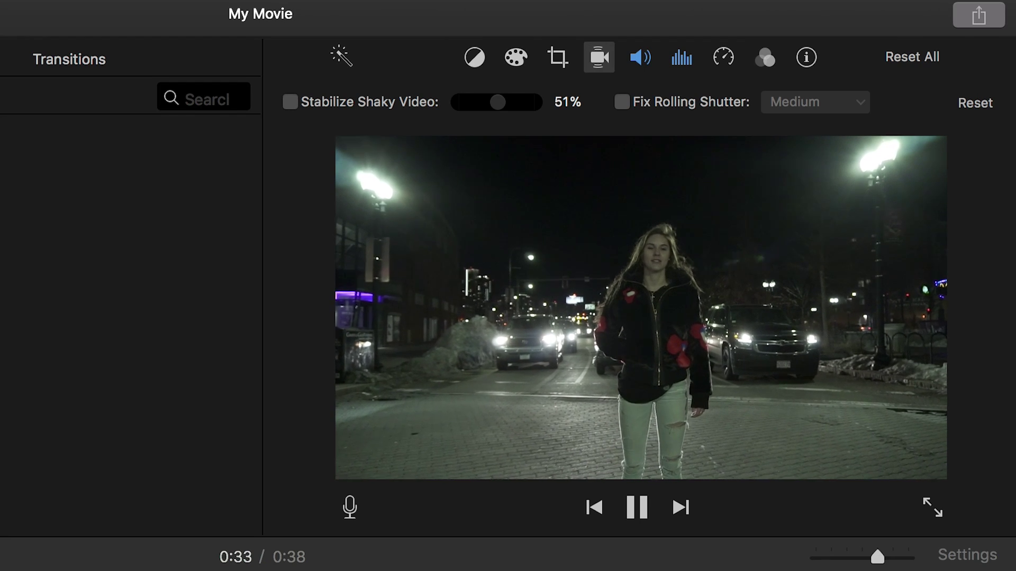
key("space")
key("space")
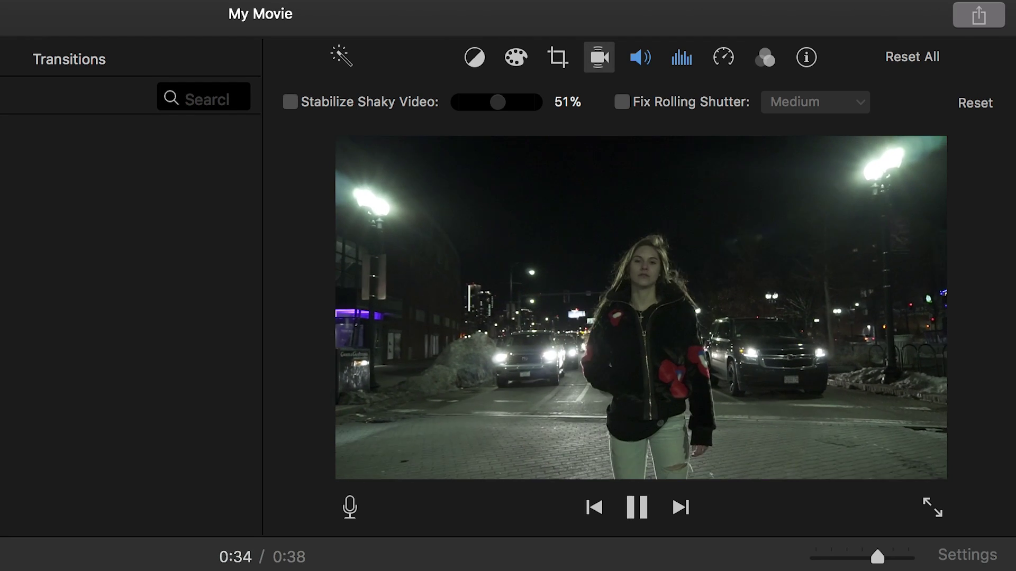
key("space")
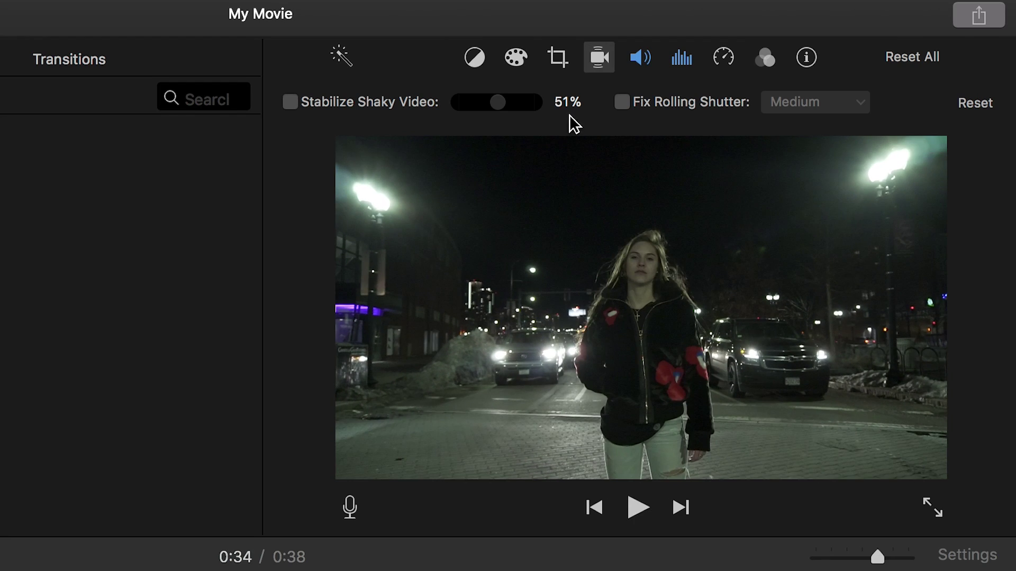
Step: In the clip's volume settings, turn off Auto and Lower volume of other clips
left_click(642, 57)
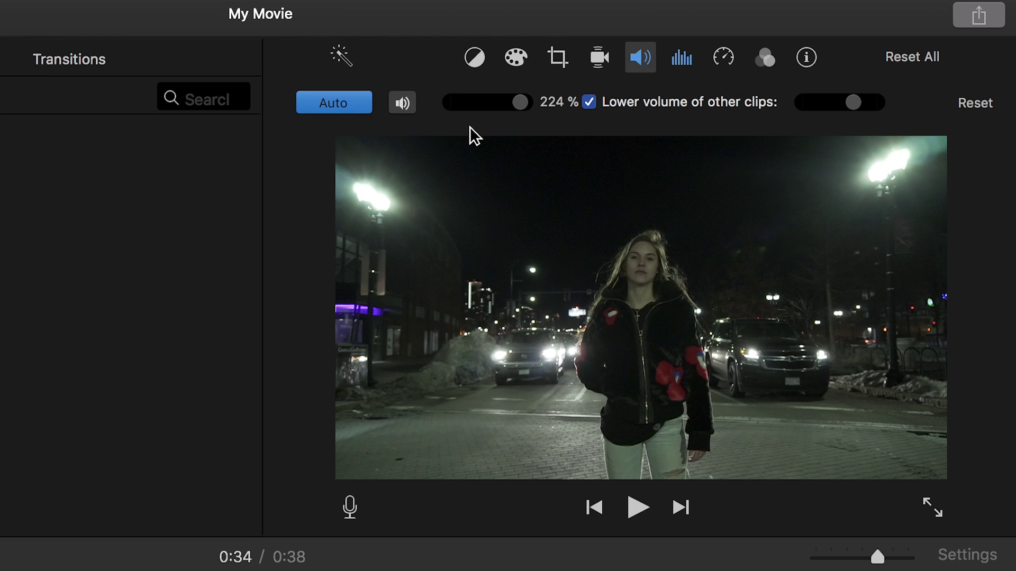
left_click(342, 109)
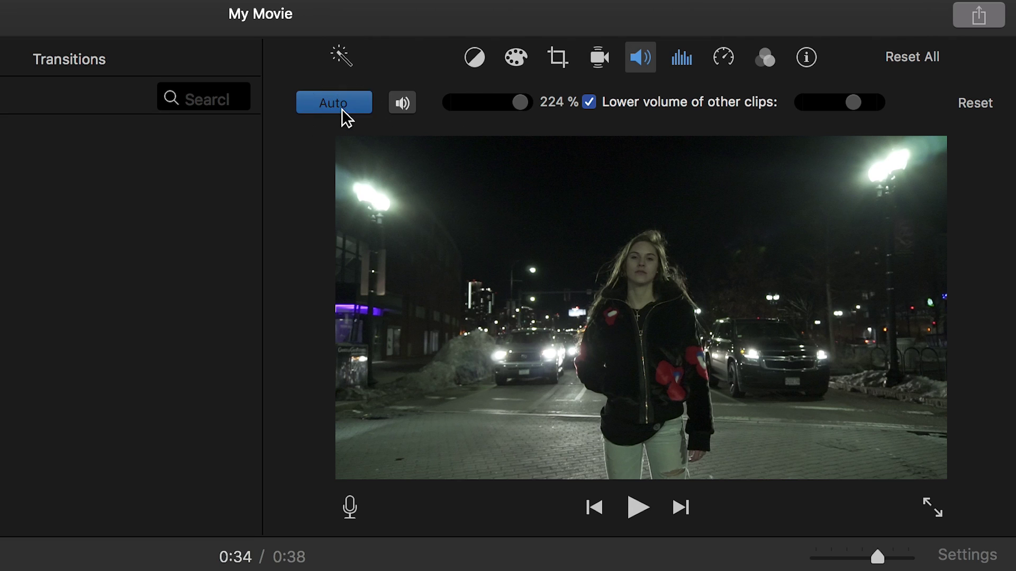
left_click(589, 103)
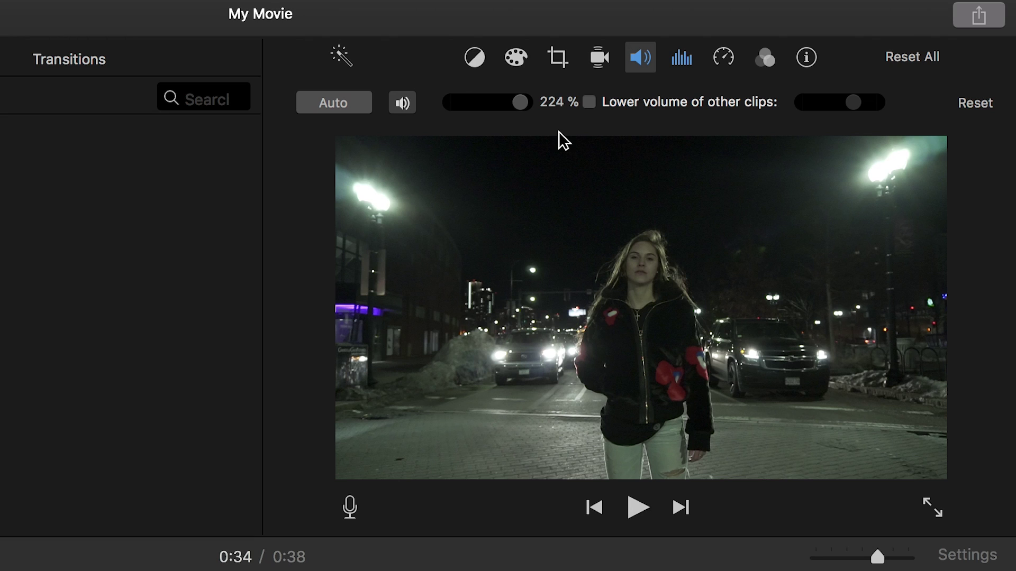
left_click(338, 106)
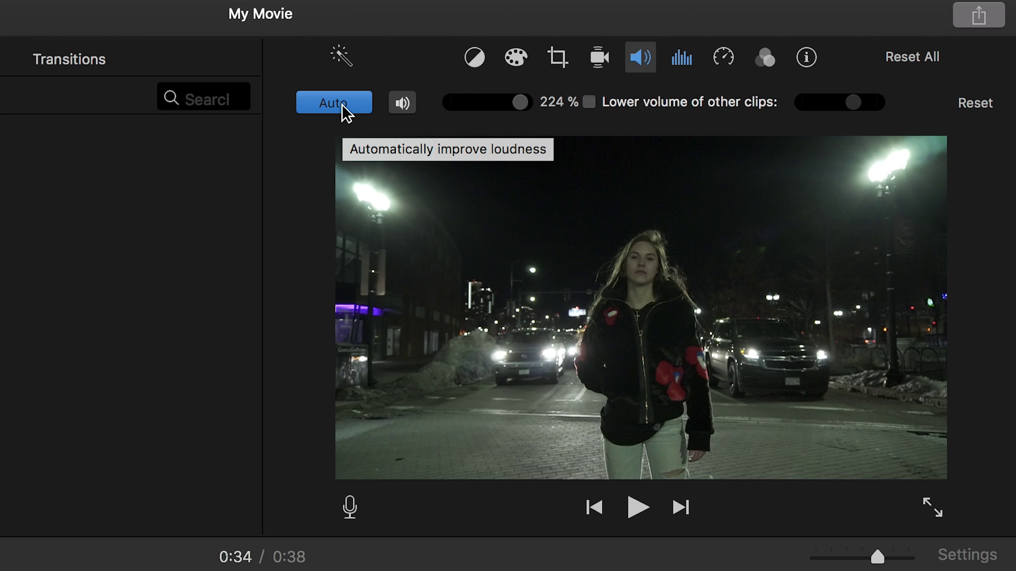
left_click(345, 109)
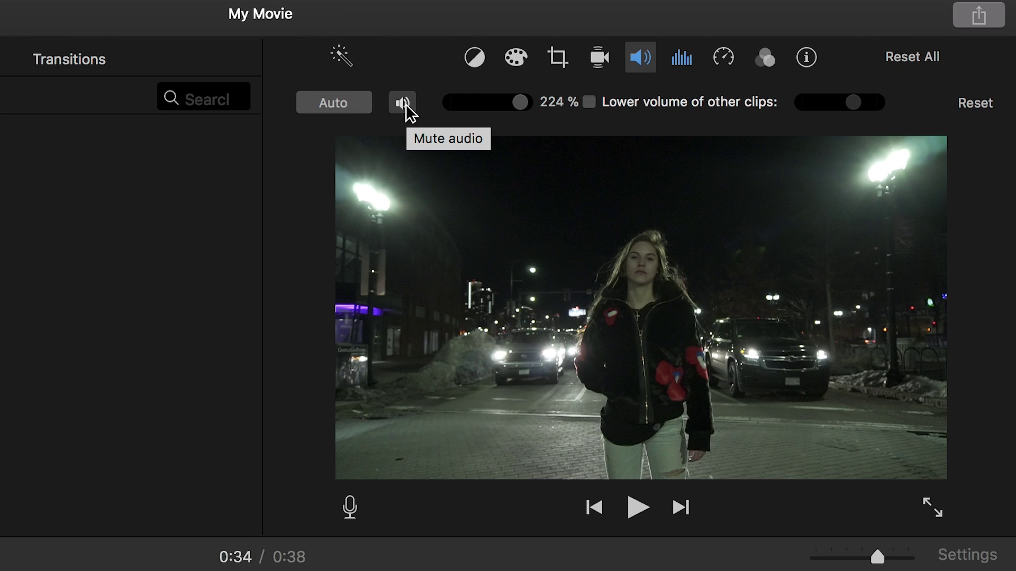
Step: Mute and unmute the clip, then set its volume to 100%
left_click(406, 105)
left_click(406, 105)
mouse_move(522, 102)
left_mouse_down()
mouse_move(446, 112)
mouse_move(535, 104)
mouse_move(512, 101)
left_mouse_up()
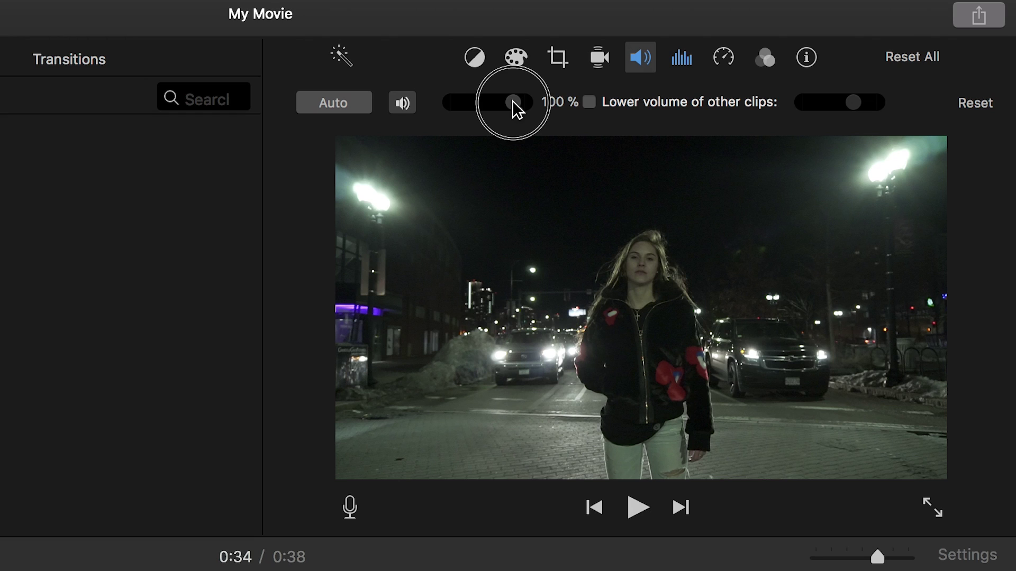
left_click_drag(512, 101, 512, 101)
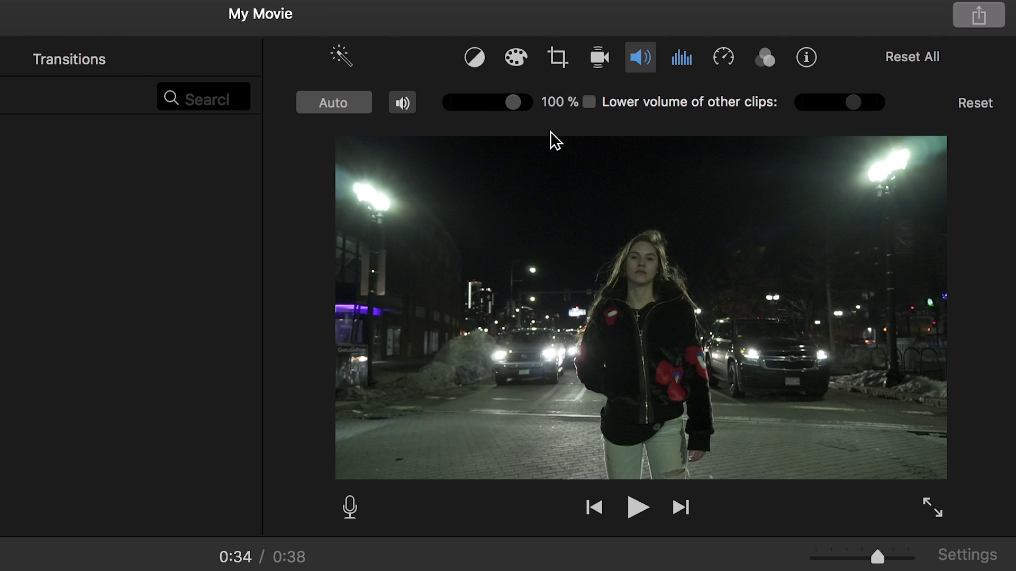
Step: Turn on Lower volume of other clips and drag its reduction slider to the minimum
left_click(590, 102)
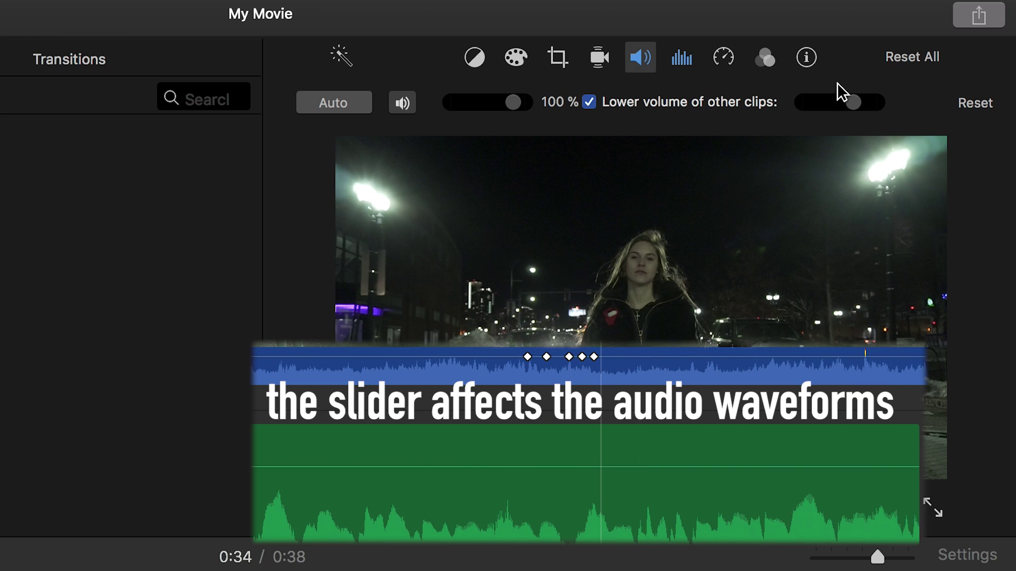
mouse_move(848, 99)
left_mouse_down()
mouse_move(794, 103)
mouse_move(884, 104)
mouse_move(845, 104)
left_mouse_up()
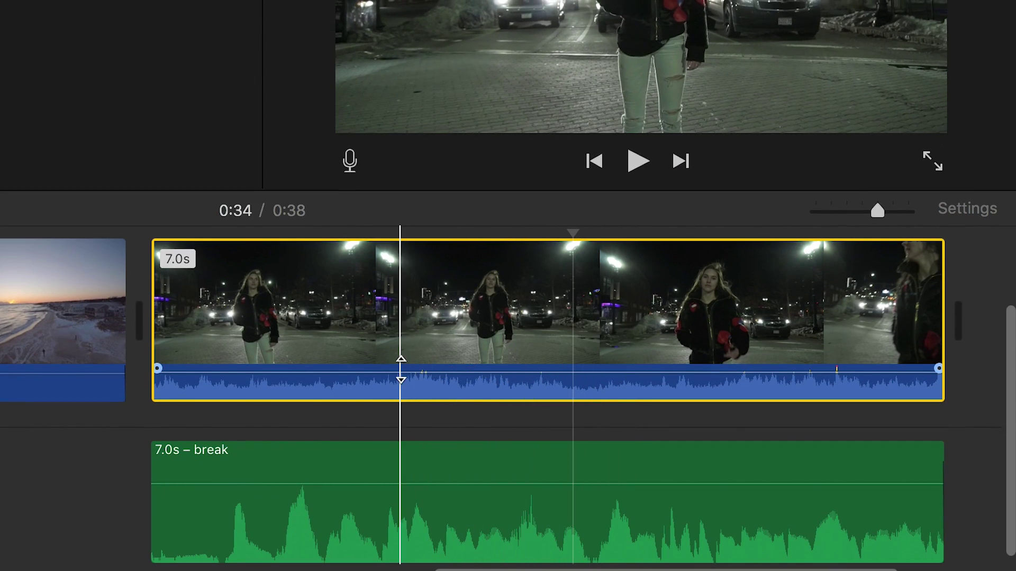
Step: Raise the street clip's timeline volume line to 400% and back down, then boost the break music clip
mouse_move(524, 374)
left_mouse_down()
mouse_move(526, 366)
mouse_move(519, 399)
mouse_move(529, 362)
left_mouse_up()
mouse_move(544, 480)
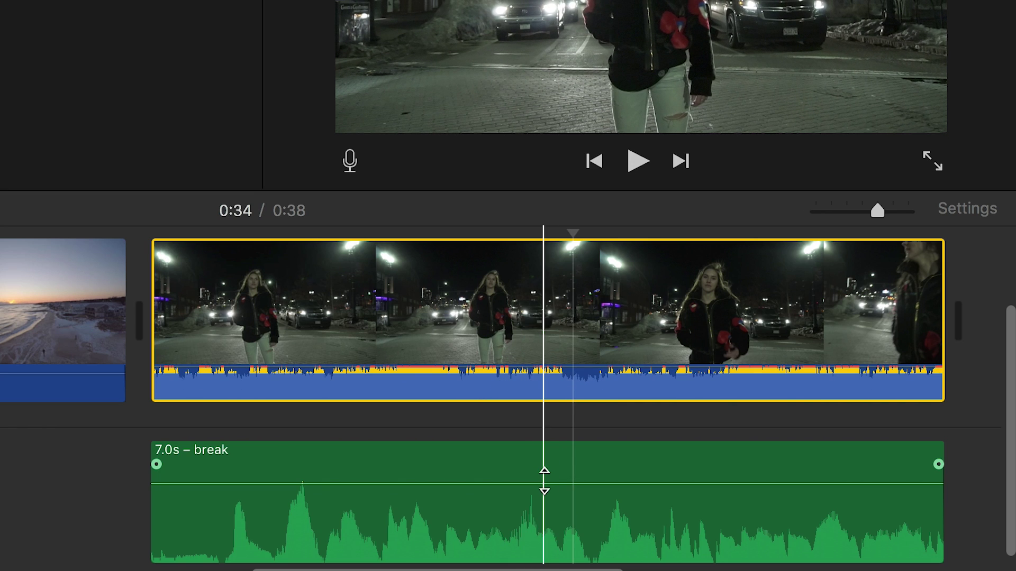
left_click_drag(555, 371, 555, 376)
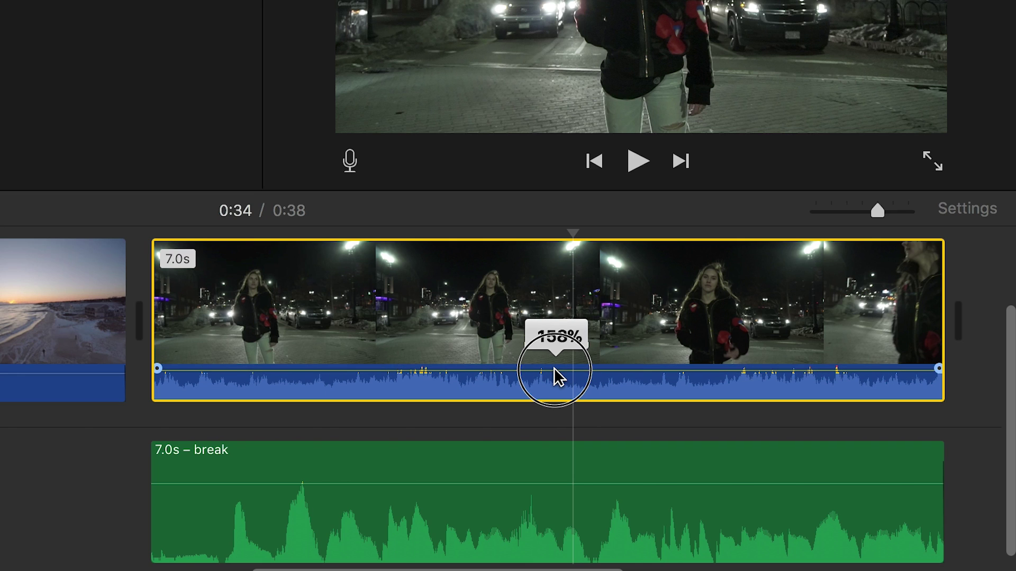
mouse_move(535, 482)
left_mouse_down()
mouse_move(544, 449)
mouse_move(544, 483)
left_mouse_up()
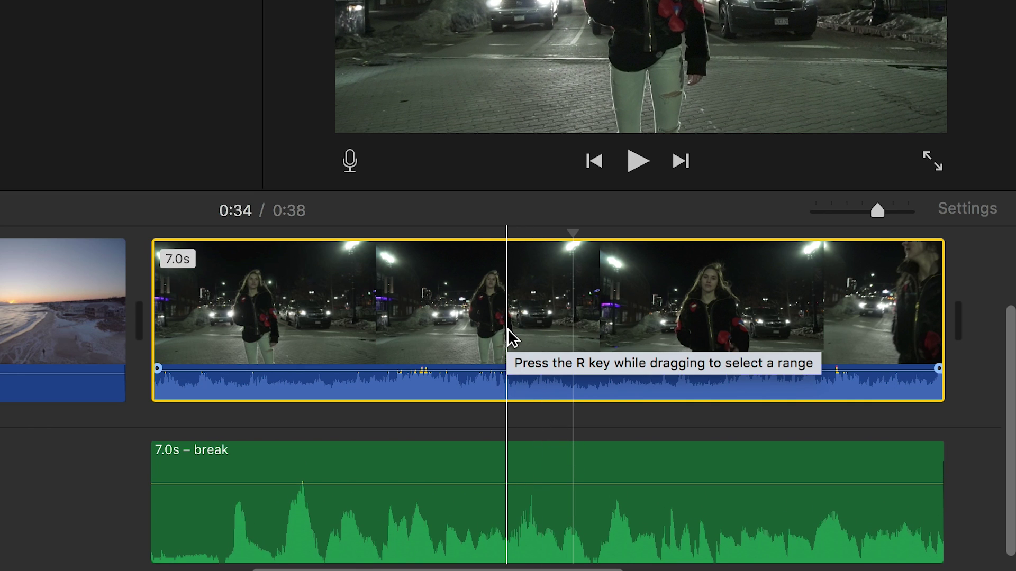
Step: Zoom the timeline and add opening volume keyframes on the street clip, peaking at 400%
scroll(510, 337, "up", 5)
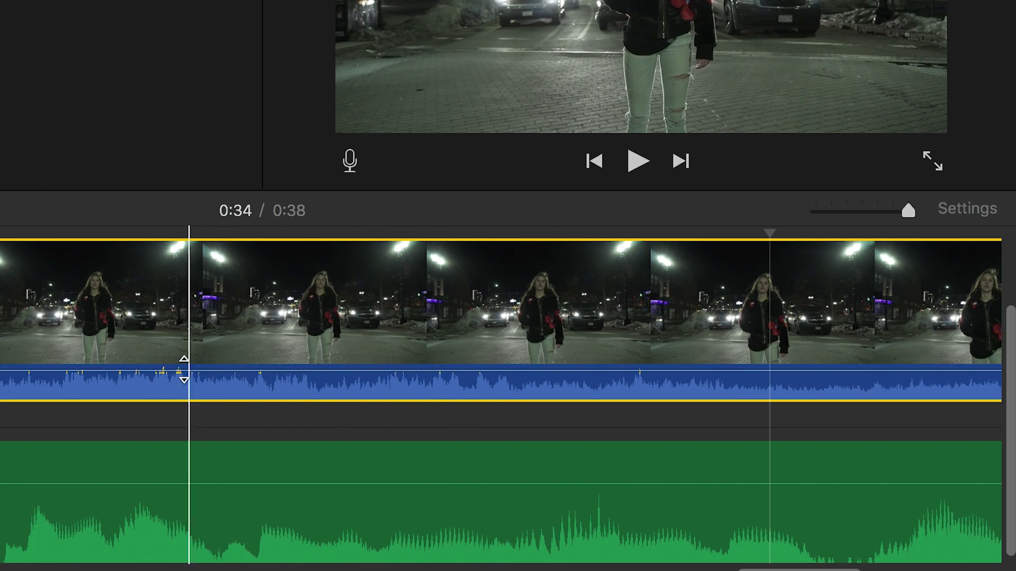
left_click(132, 371, "alt")
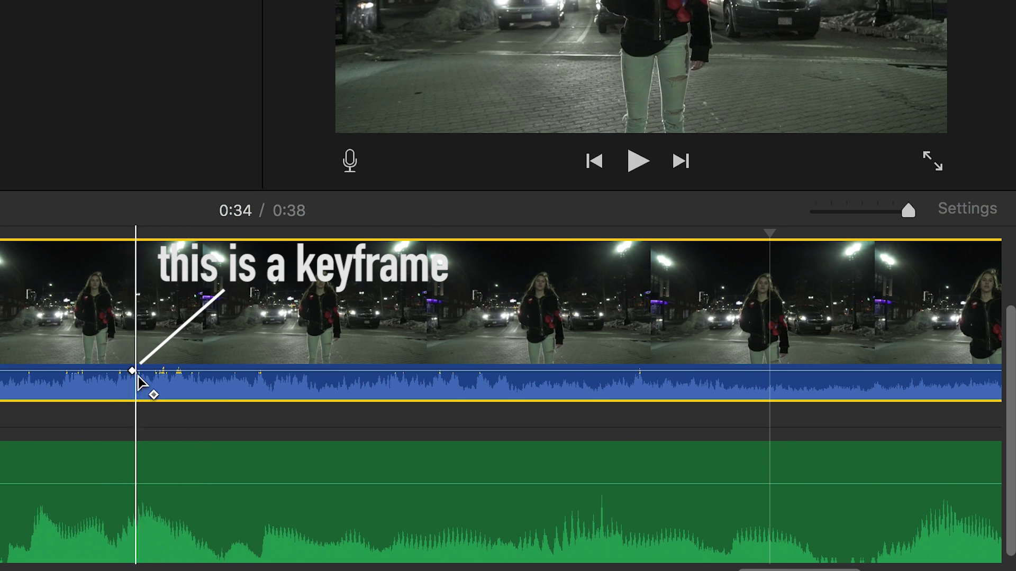
mouse_move(134, 370)
left_mouse_down()
mouse_move(135, 361)
mouse_move(136, 397)
mouse_move(135, 371)
left_mouse_up()
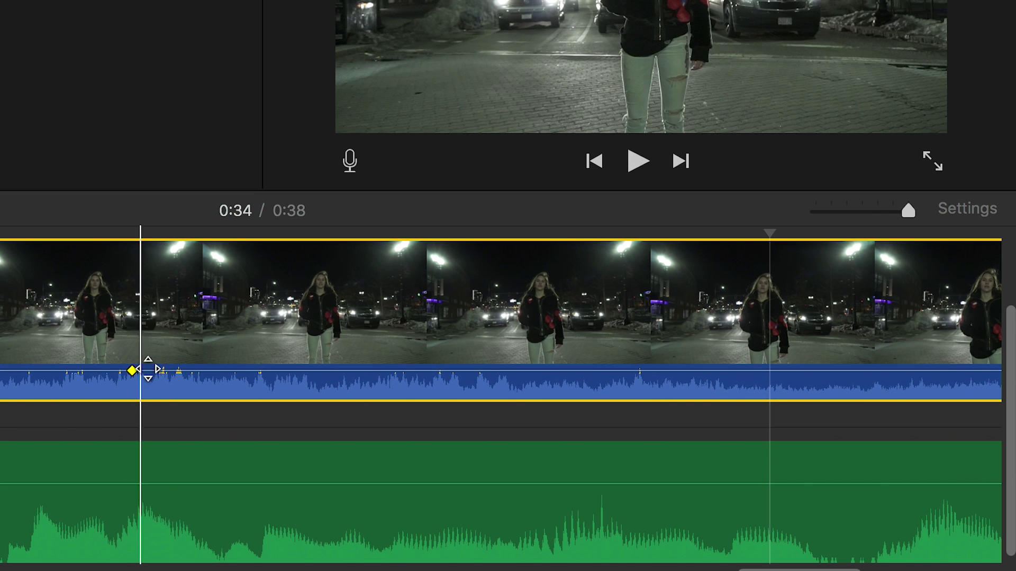
left_click(231, 371, "alt")
left_click_drag(233, 372, 232, 370)
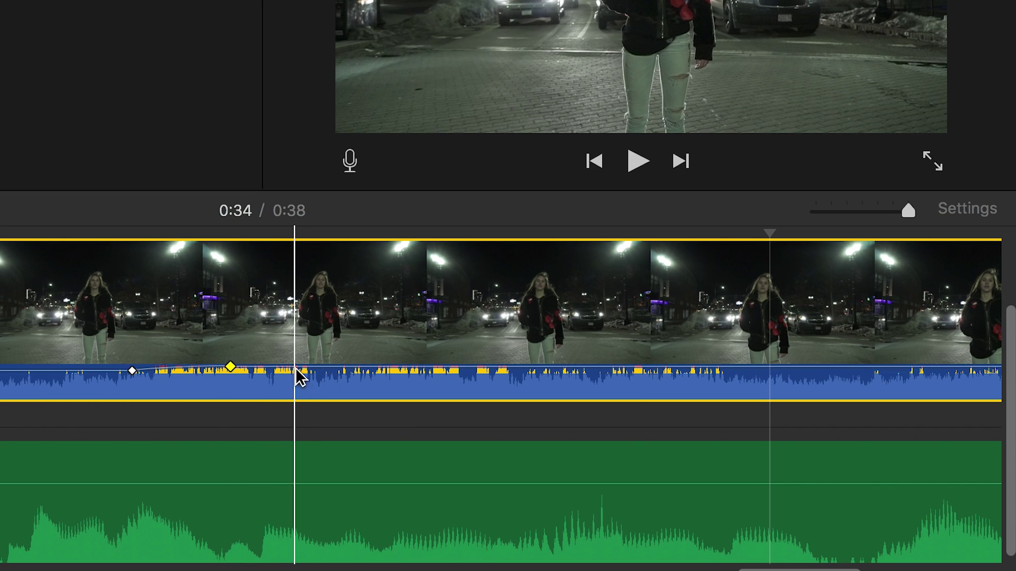
Step: Add keyframes dropping the volume to about 126%, 100%, then 0%, ending at 63%
left_click(269, 367, "alt")
left_click_drag(270, 368, 238, 371)
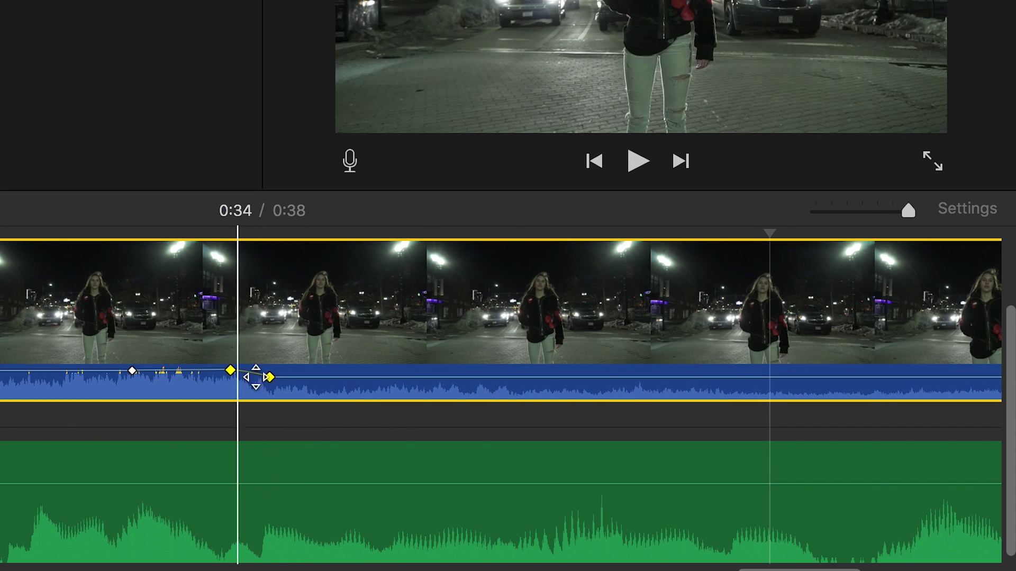
left_click(315, 378, "alt")
left_click_drag(316, 377, 359, 389)
left_click(359, 376, "alt")
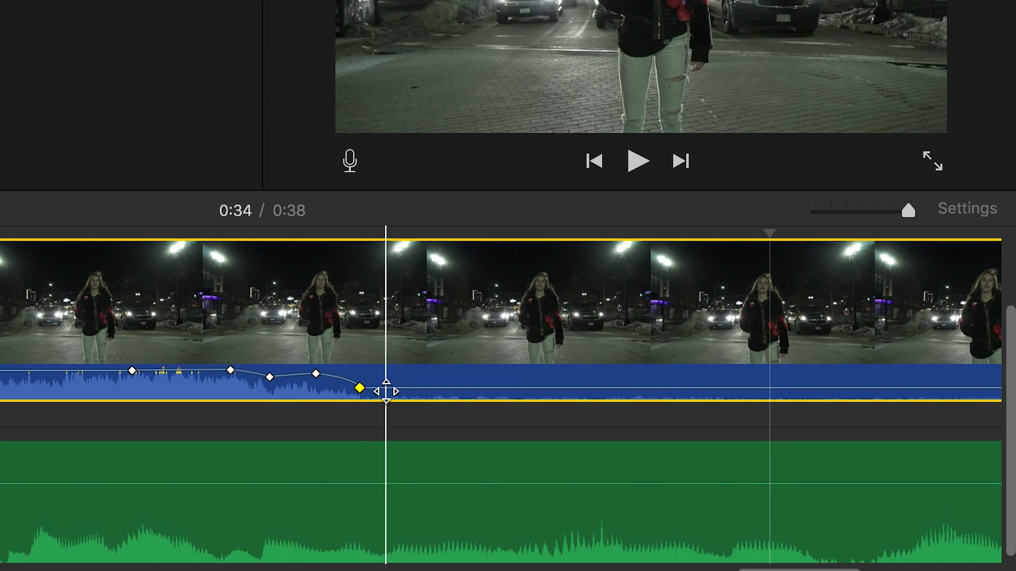
left_click(392, 389, "alt")
left_click(444, 388, "alt")
left_click_drag(443, 389, 447, 382)
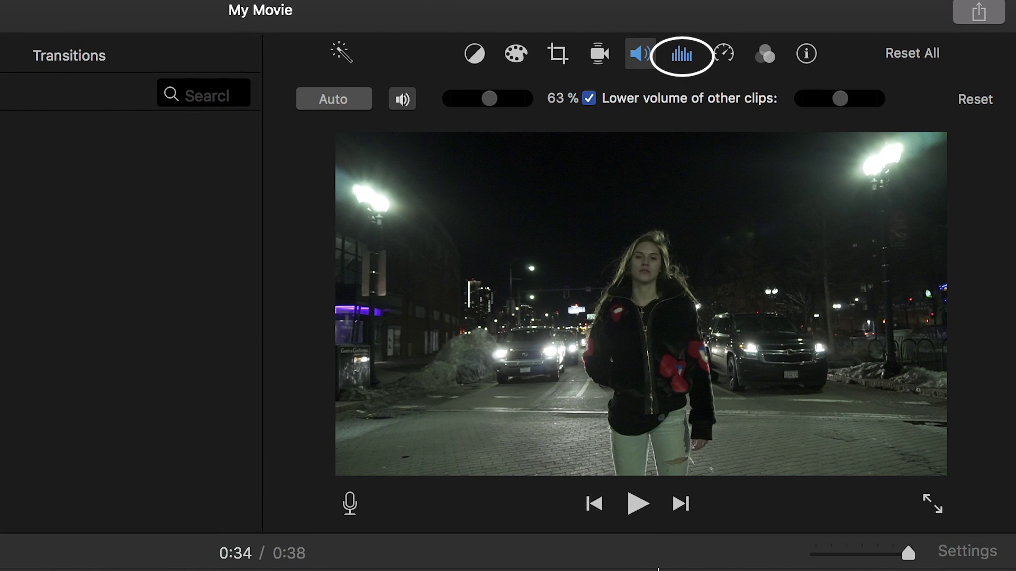
Step: Zoom the timeline out, then enable Reduce background noise and adjust its amount slider
key("super+minus")
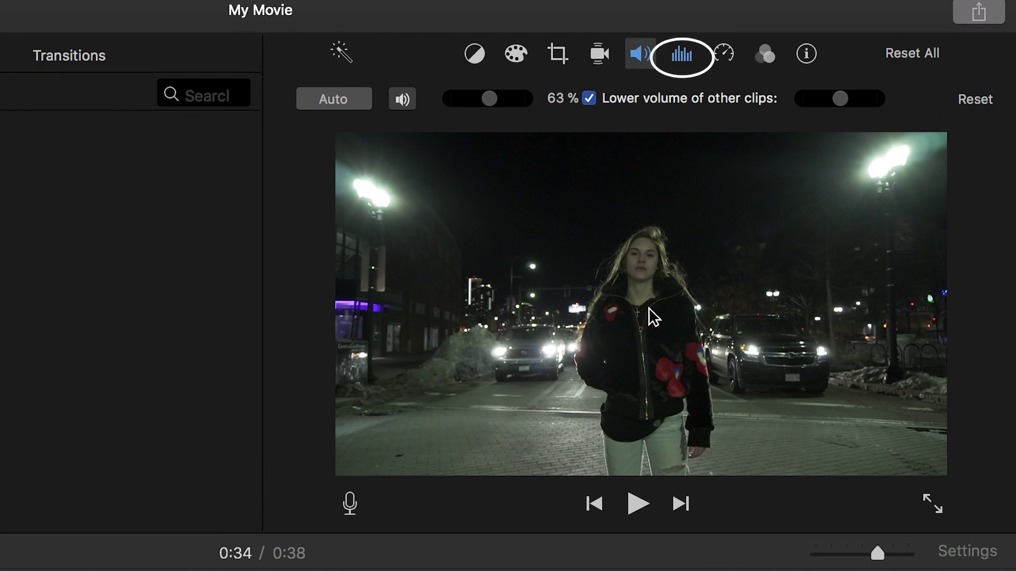
left_click(682, 56)
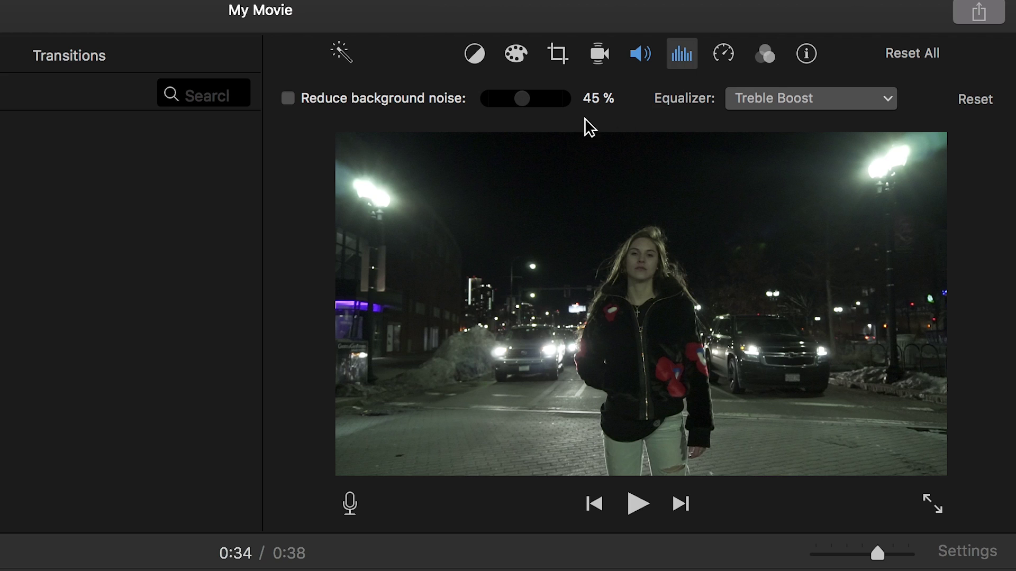
left_click(292, 97)
mouse_move(523, 93)
left_mouse_down()
mouse_move(485, 101)
mouse_move(614, 117)
mouse_move(533, 100)
left_mouse_up()
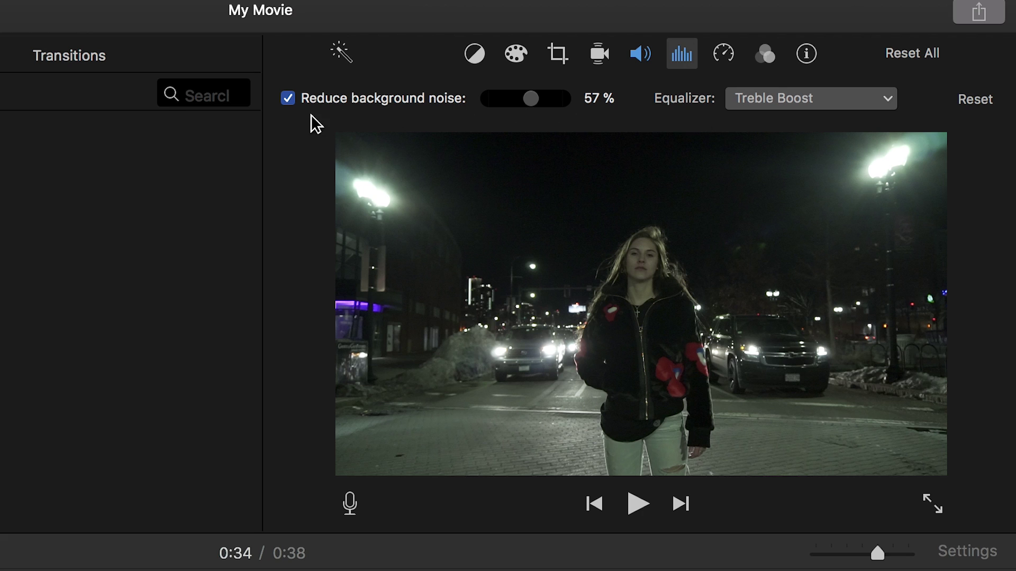
Step: Uncheck background noise reduction, leaving it at 57%, and show the Equalizer preset list
left_click(288, 98)
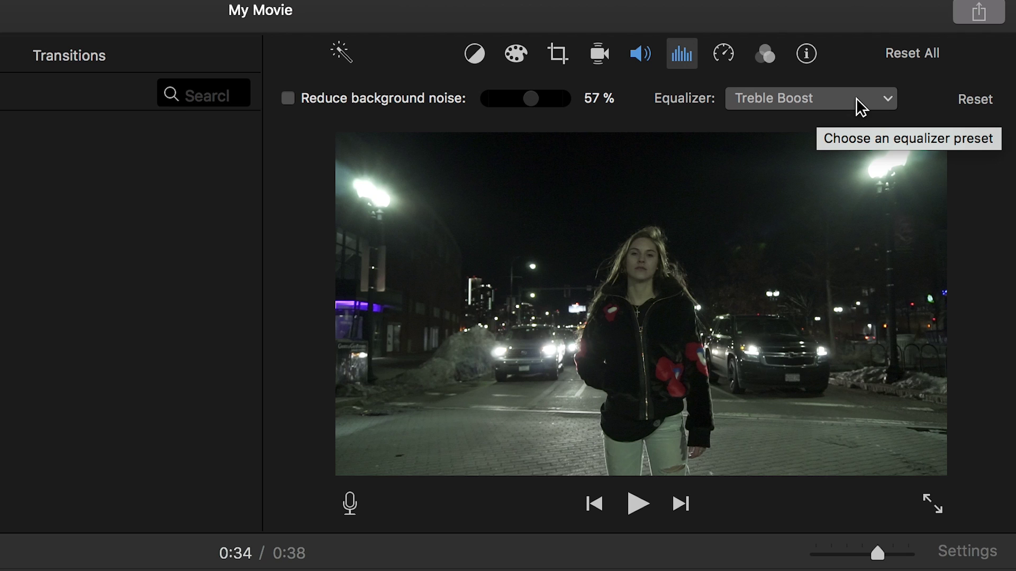
left_click(861, 107)
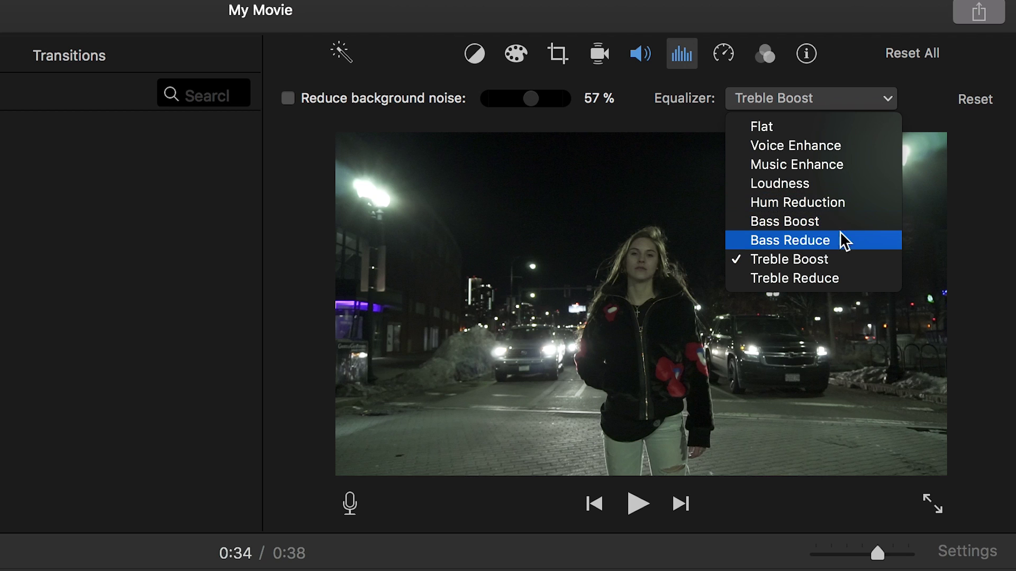
Step: Try the Bass Reduce equalizer, restore Treble Boost, then reopen the presets to browse them
left_click(833, 242)
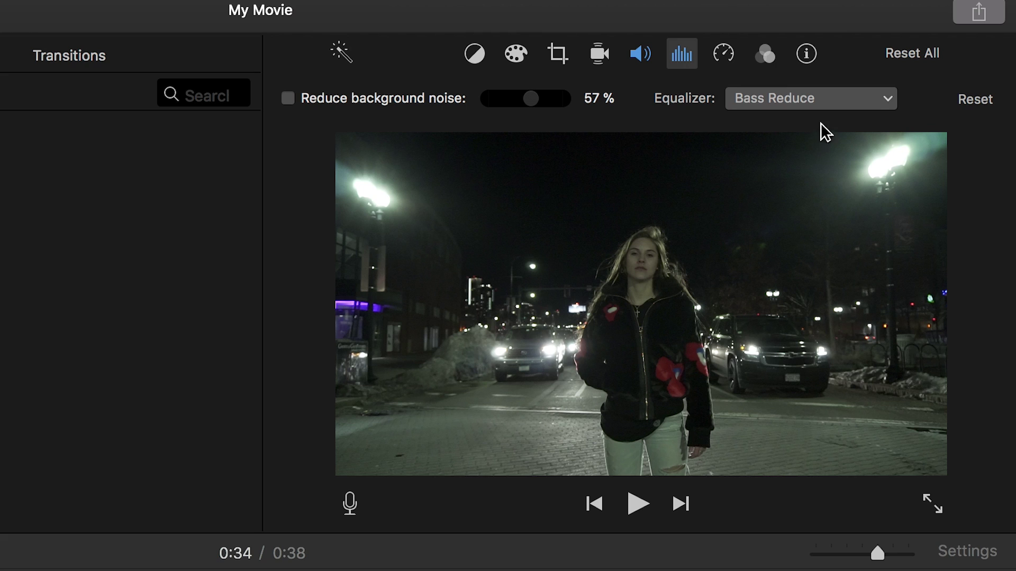
left_click(823, 103)
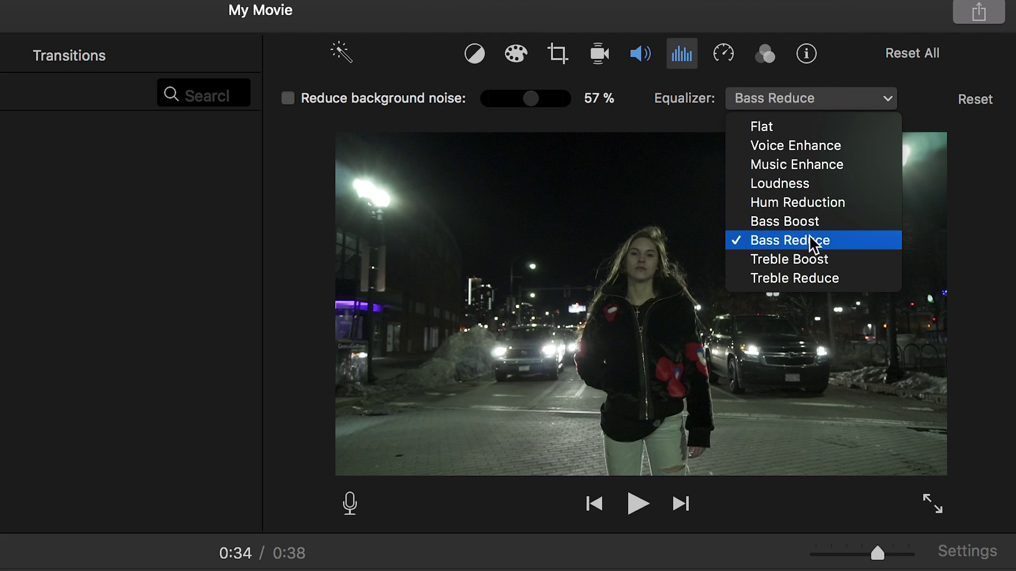
left_click(802, 261)
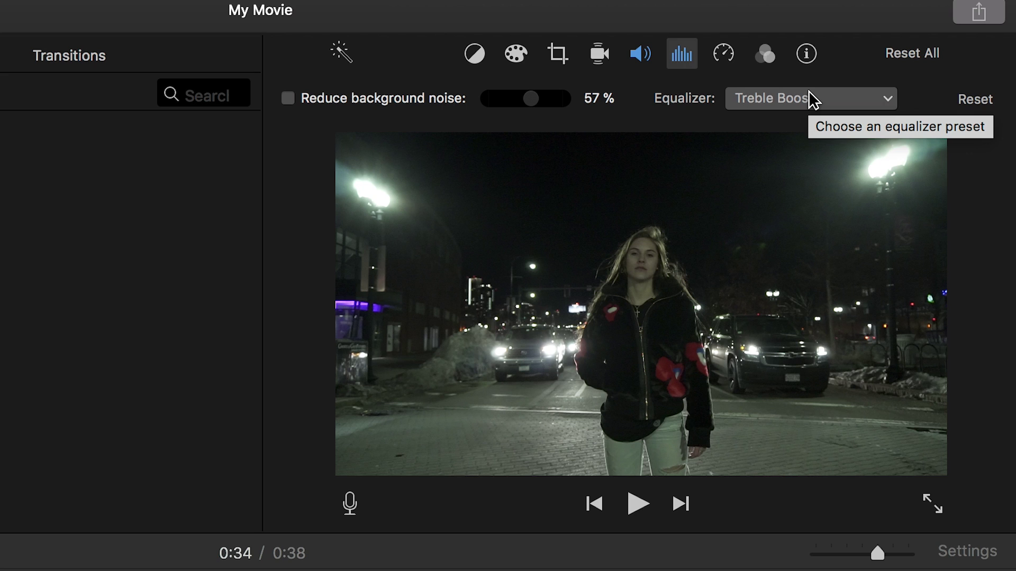
left_click(811, 101)
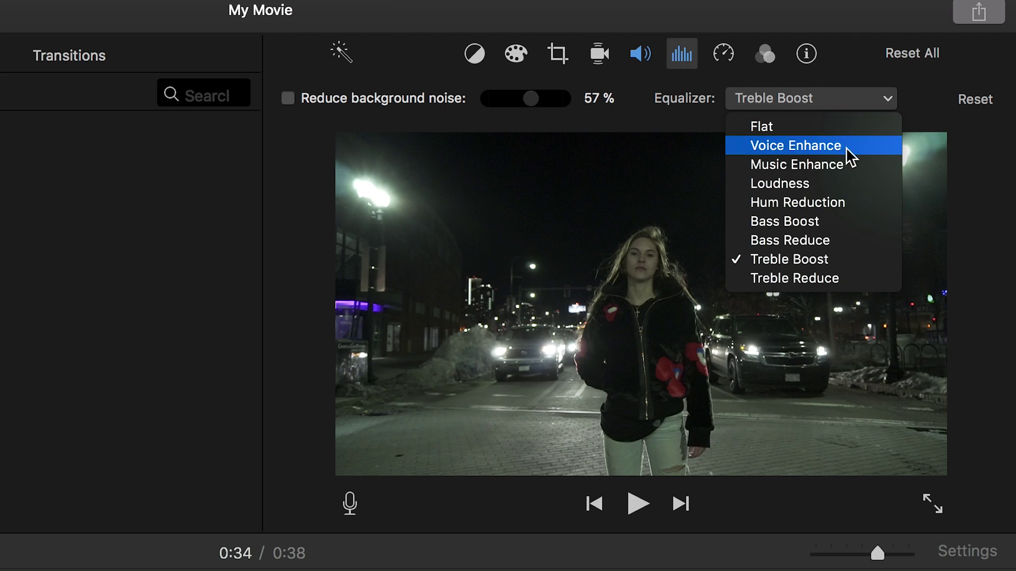